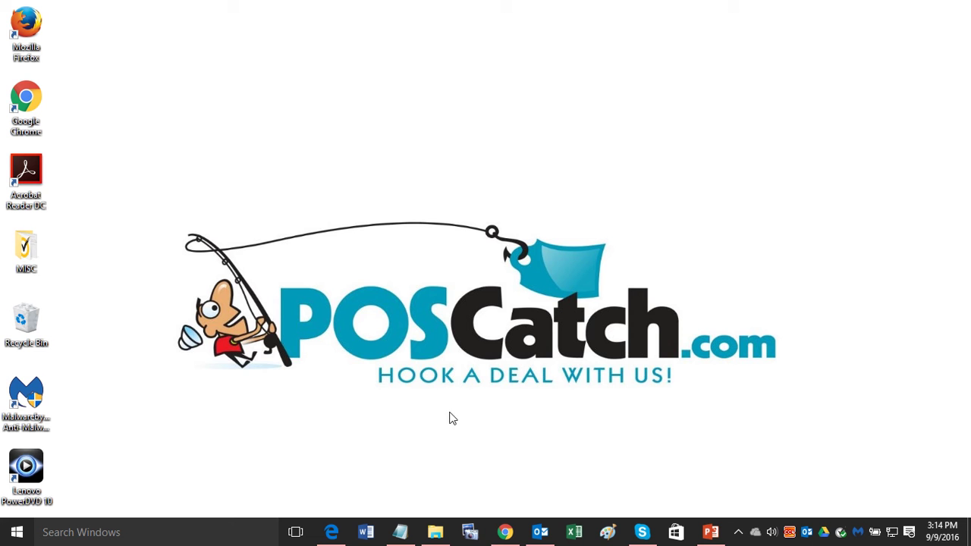
Bring up poscatch.com in Edge and go to the free Barcode Generator page.
{"action": "left_click", "coordinate": [332, 531]}
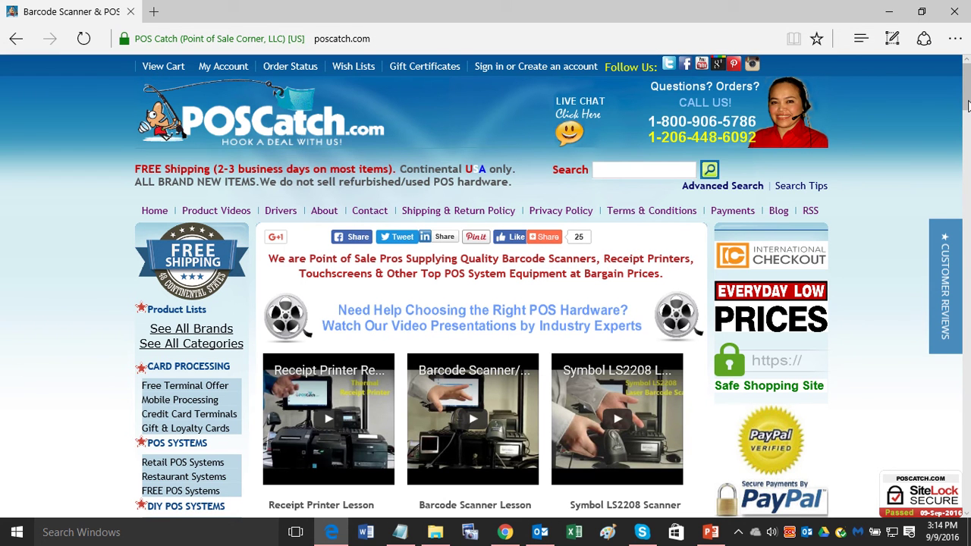
{"action": "left_click_drag", "start_coordinate": [964, 91], "coordinate": [963, 179]}
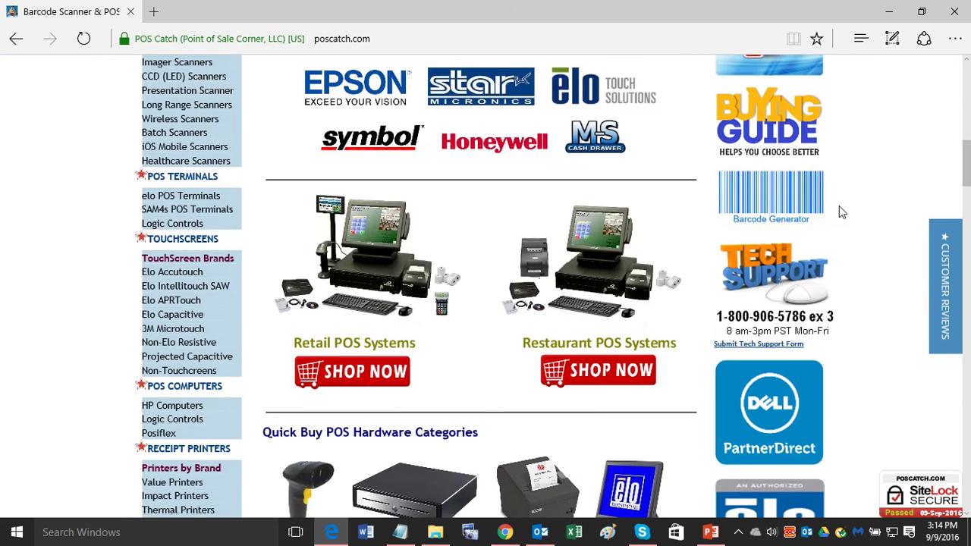
{"action": "left_click", "coordinate": [762, 197]}
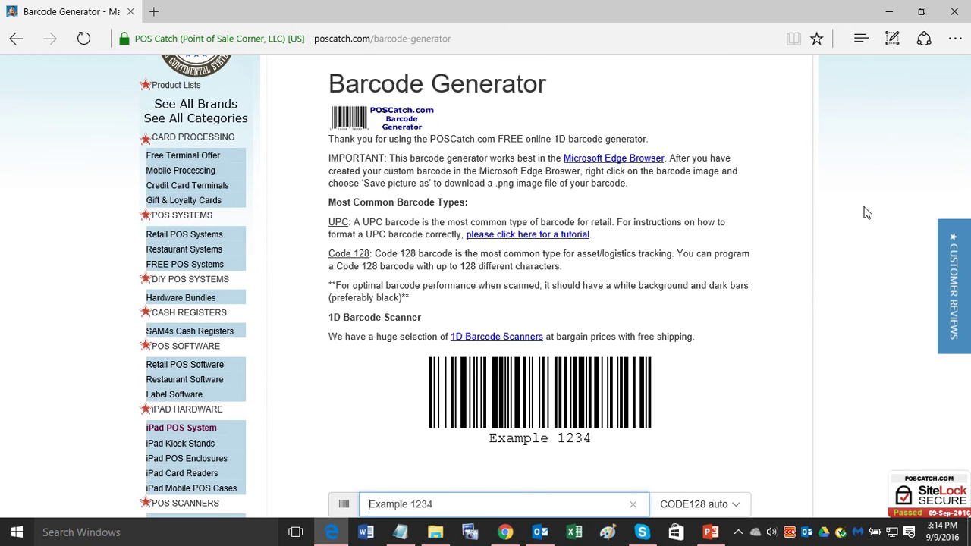
{"action": "scroll", "coordinate": [858, 194], "scroll_direction": "up", "scroll_amount": 3}
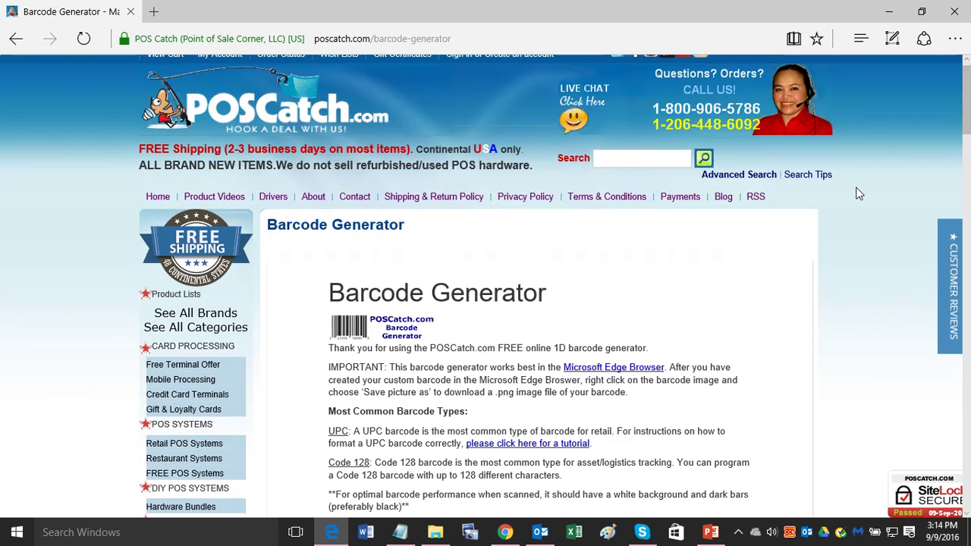
{"action": "scroll", "coordinate": [858, 194], "scroll_direction": "down", "scroll_amount": 3}
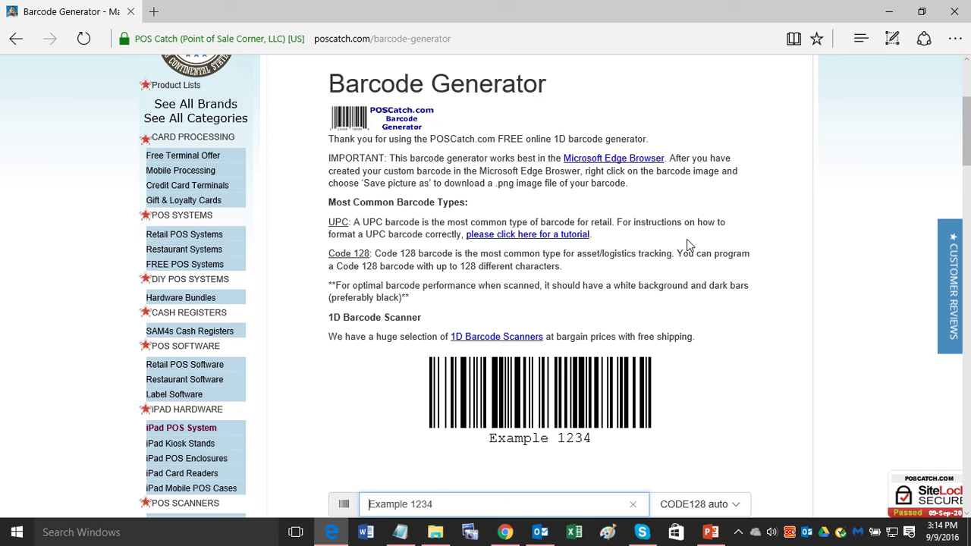
{"action": "scroll", "coordinate": [720, 234], "scroll_direction": "down", "scroll_amount": 1}
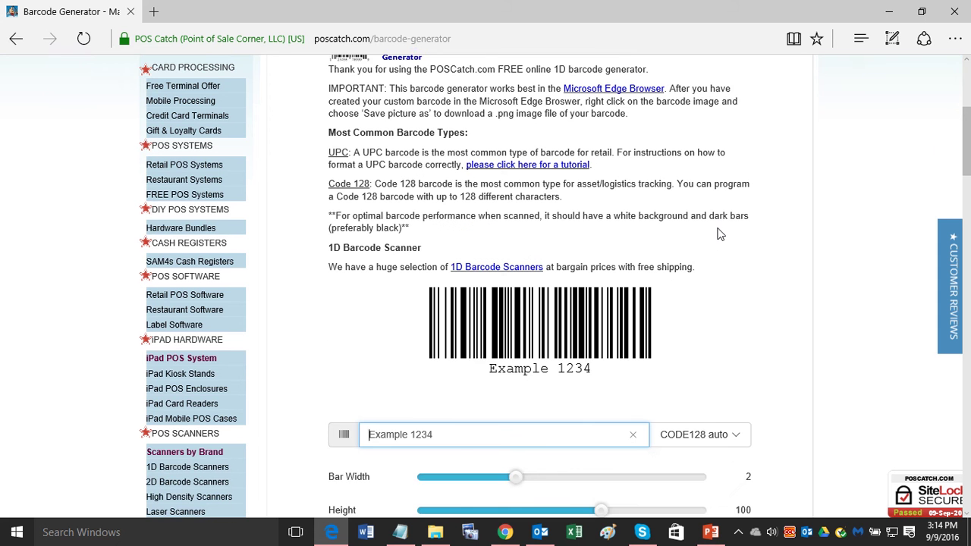
{"action": "scroll", "coordinate": [720, 235], "scroll_direction": "down", "scroll_amount": 1}
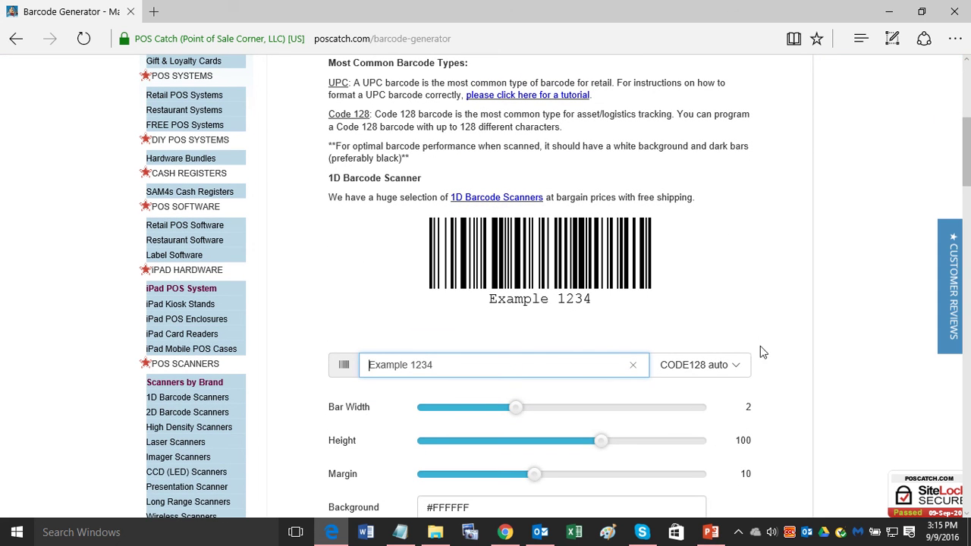
{"action": "scroll", "coordinate": [805, 266], "scroll_direction": "down", "scroll_amount": 1}
{"action": "scroll", "coordinate": [865, 232], "scroll_direction": "down", "scroll_amount": 1}
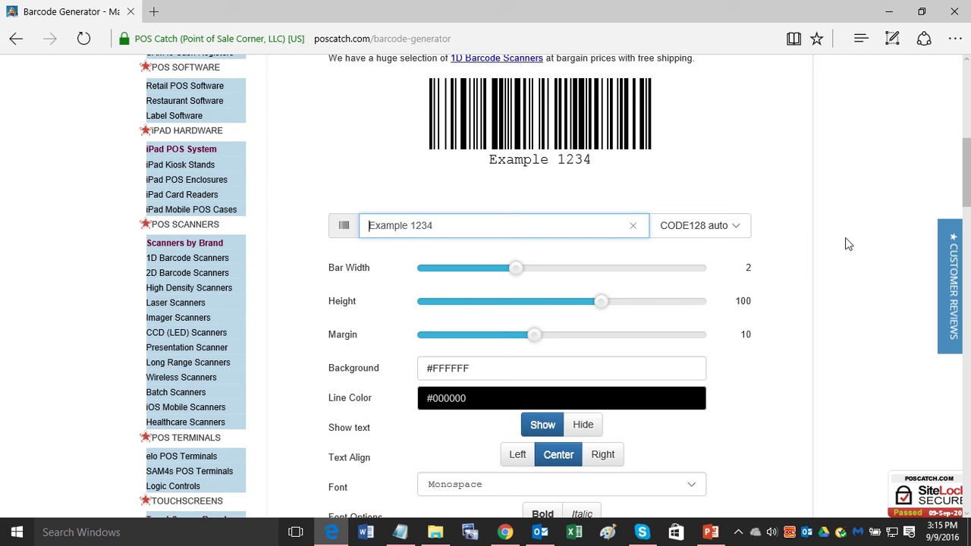
{"action": "left_click", "coordinate": [736, 233]}
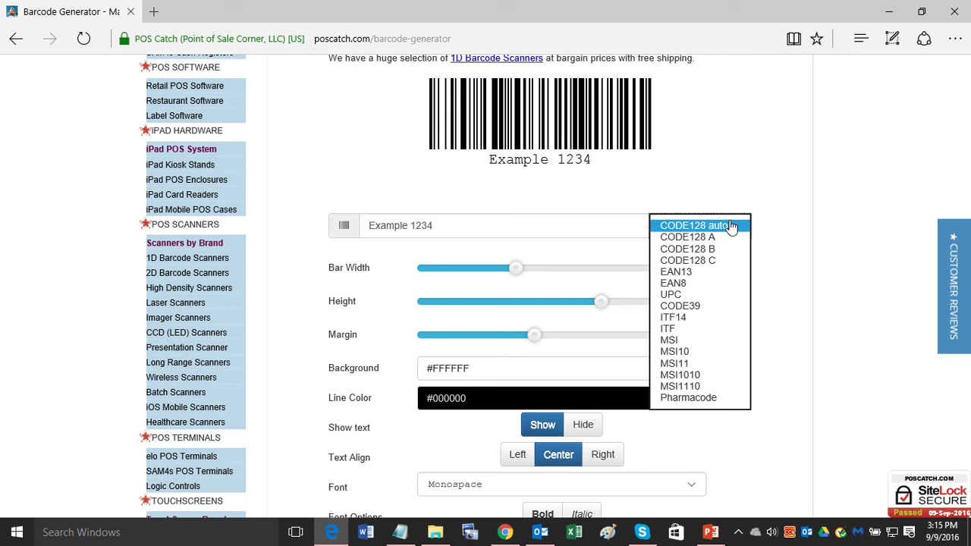
{"action": "left_click", "coordinate": [506, 125]}
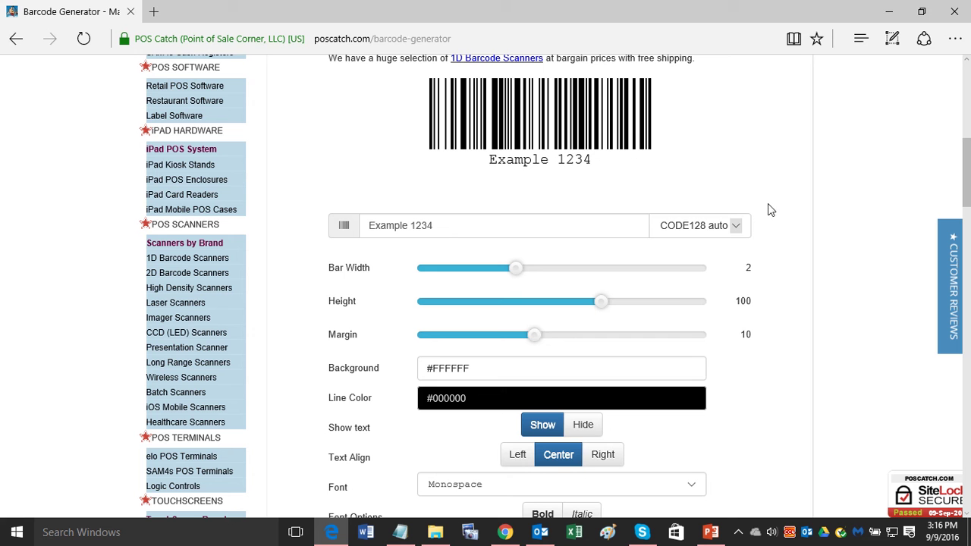
{"action": "left_click", "coordinate": [740, 228]}
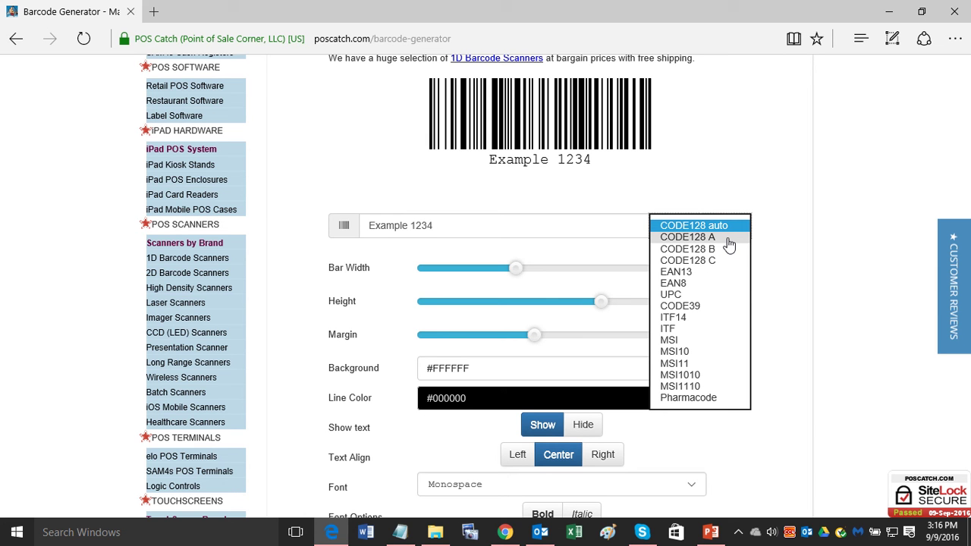
{"action": "left_click", "coordinate": [685, 296]}
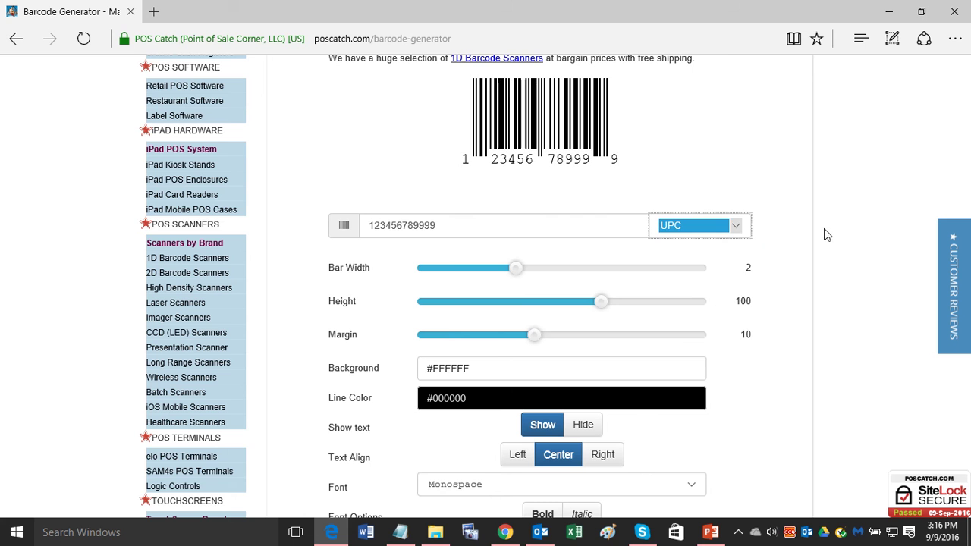
{"action": "scroll", "coordinate": [725, 199], "scroll_direction": "up", "scroll_amount": 1}
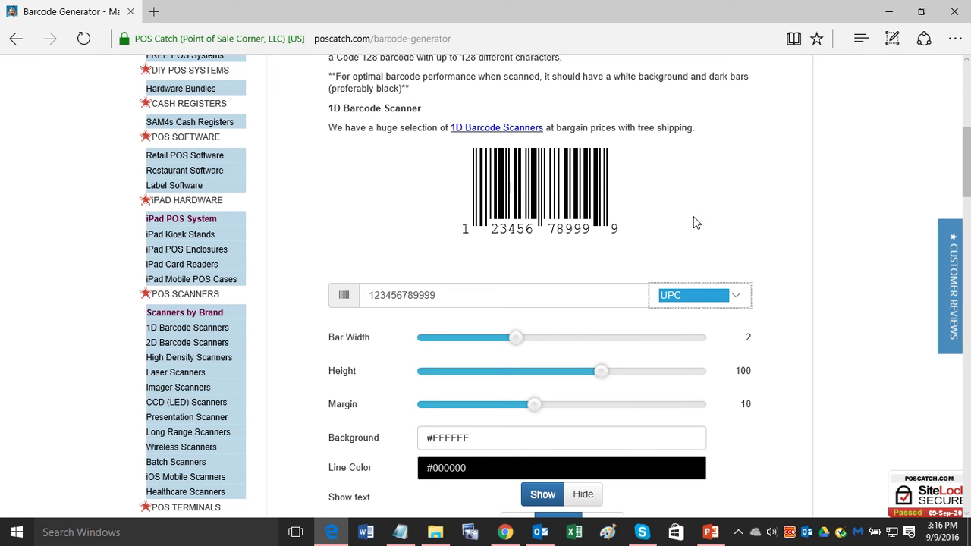
Set the Bar Width slider to 3.
{"action": "scroll", "coordinate": [687, 220], "scroll_direction": "down", "scroll_amount": 1}
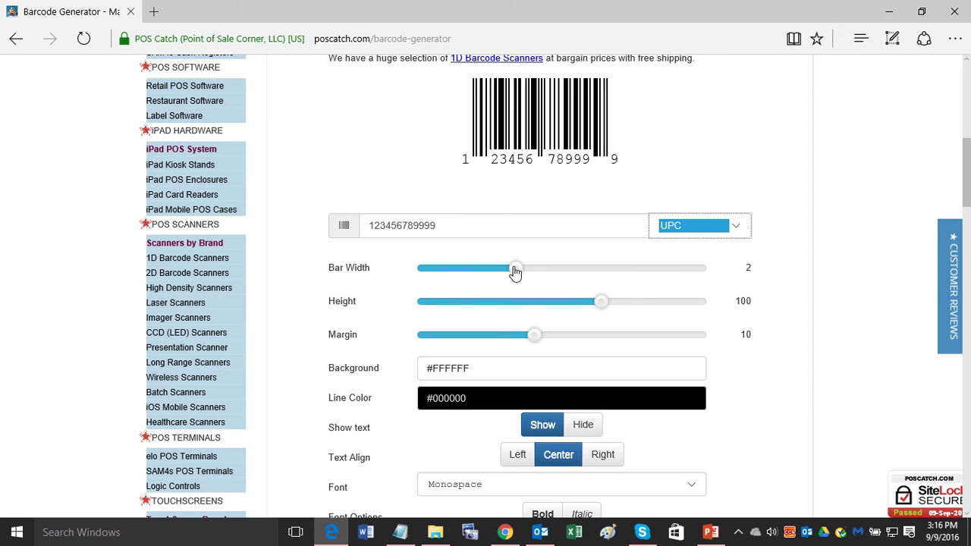
{"action": "left_click", "coordinate": [425, 269]}
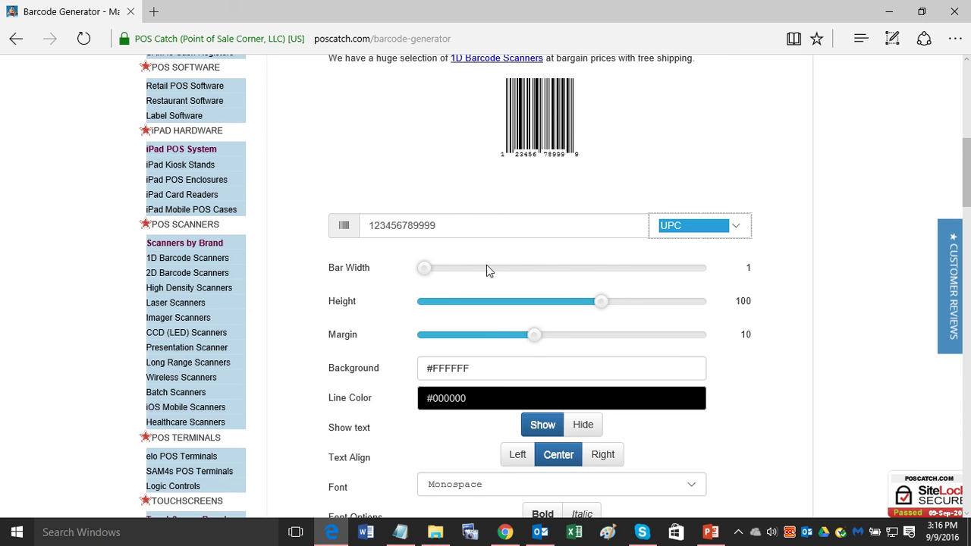
{"action": "left_click", "coordinate": [492, 270]}
{"action": "left_click", "coordinate": [576, 268]}
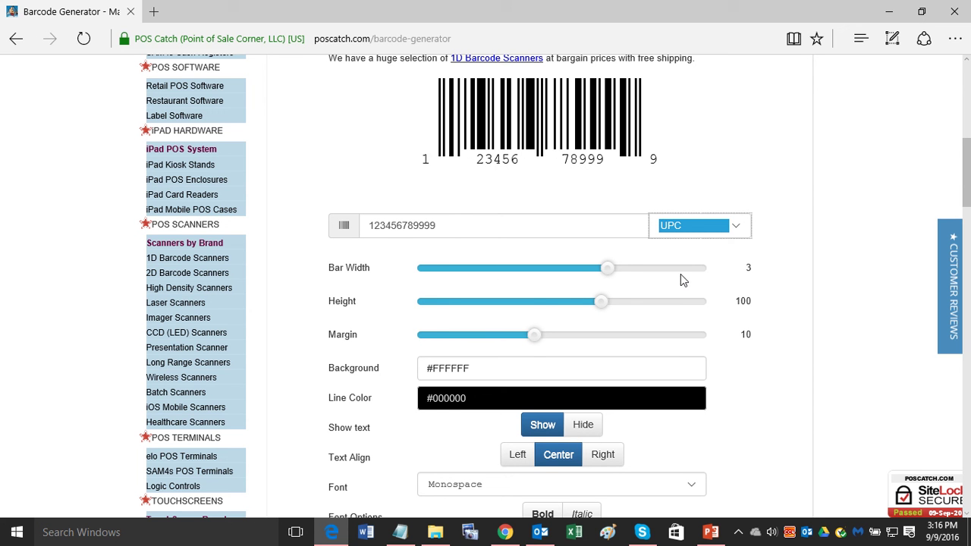
Adjust the Height slider to 110.
{"action": "left_click", "coordinate": [577, 304]}
{"action": "left_click_drag", "start_coordinate": [575, 304], "coordinate": [513, 302]}
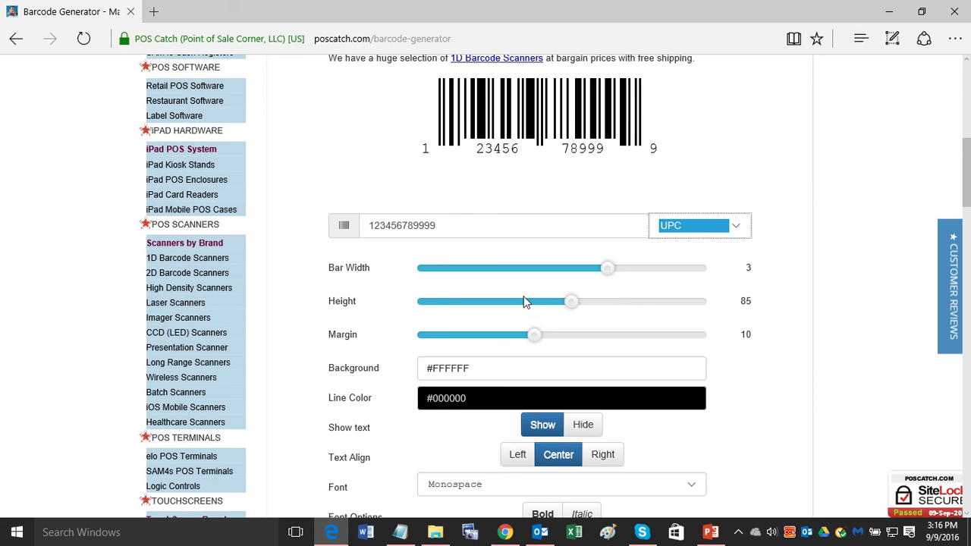
{"action": "left_click", "coordinate": [585, 301]}
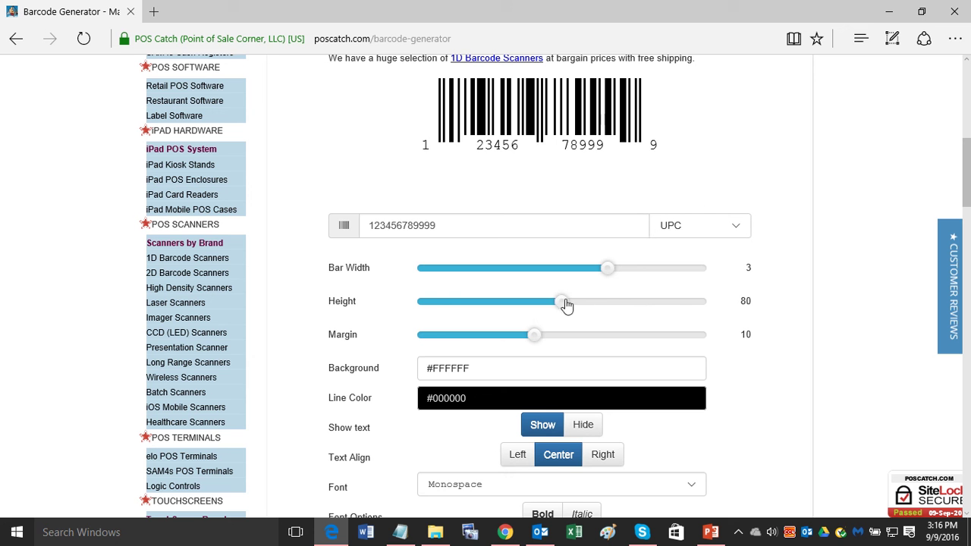
{"action": "left_click", "coordinate": [622, 303]}
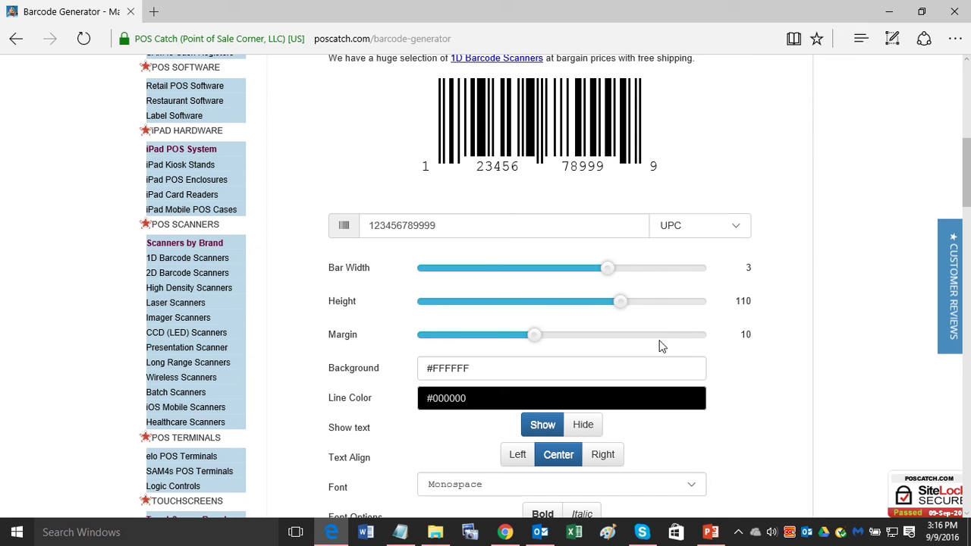
Scroll up and down to review the UPC barcode at bar width 3 and height 110.
{"action": "scroll", "coordinate": [788, 315], "scroll_direction": "down", "scroll_amount": 2}
{"action": "scroll", "coordinate": [790, 309], "scroll_direction": "down", "scroll_amount": 2}
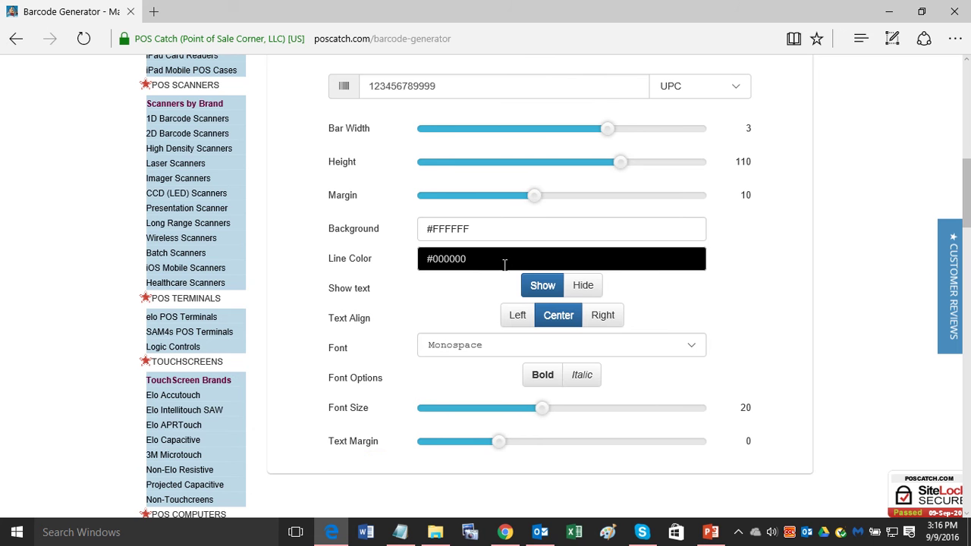
{"action": "scroll", "coordinate": [733, 315], "scroll_direction": "up", "scroll_amount": 3}
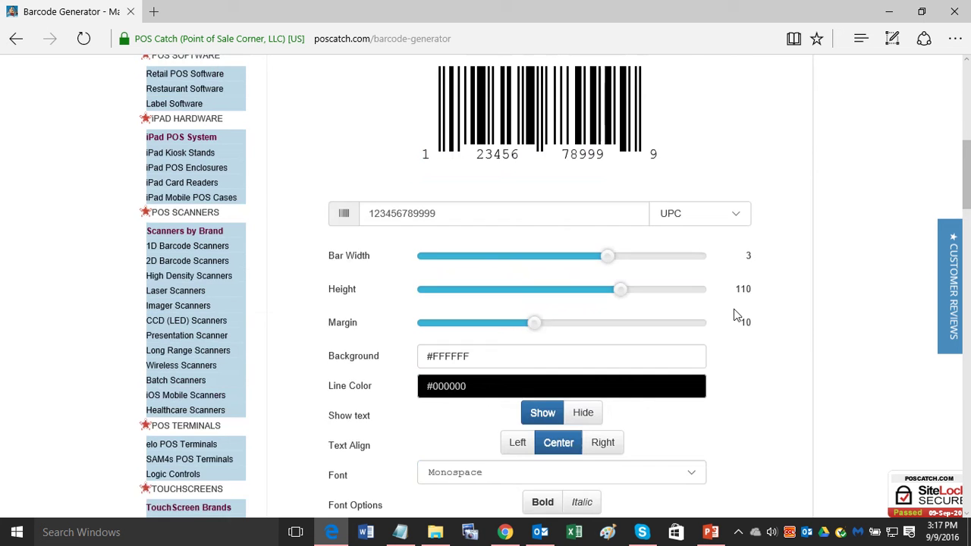
{"action": "scroll", "coordinate": [734, 313], "scroll_direction": "up", "scroll_amount": 1}
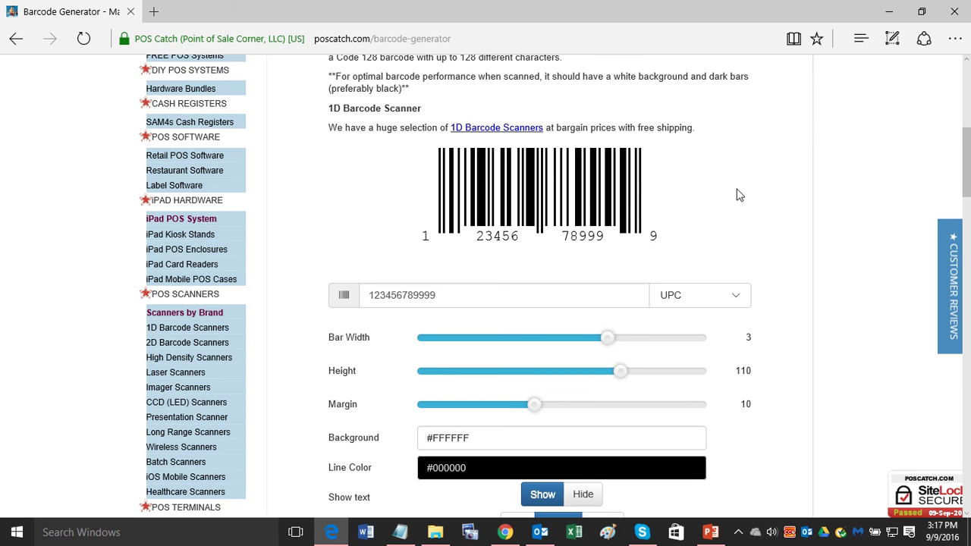
{"action": "scroll", "coordinate": [737, 196], "scroll_direction": "up", "scroll_amount": 1}
{"action": "scroll", "coordinate": [719, 198], "scroll_direction": "down", "scroll_amount": 1}
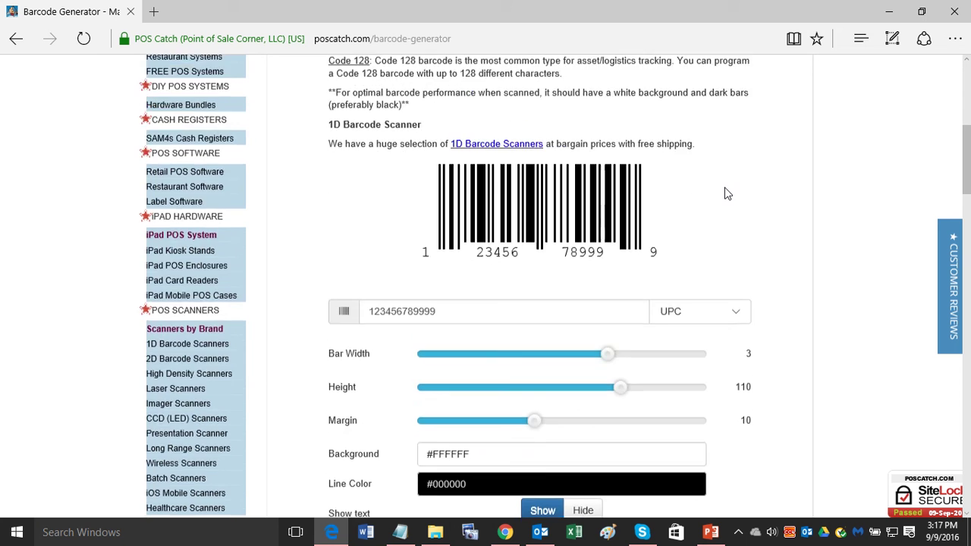
{"action": "scroll", "coordinate": [722, 197], "scroll_direction": "down", "scroll_amount": 1}
{"action": "scroll", "coordinate": [724, 195], "scroll_direction": "up", "scroll_amount": 1}
{"action": "scroll", "coordinate": [722, 195], "scroll_direction": "down", "scroll_amount": 2}
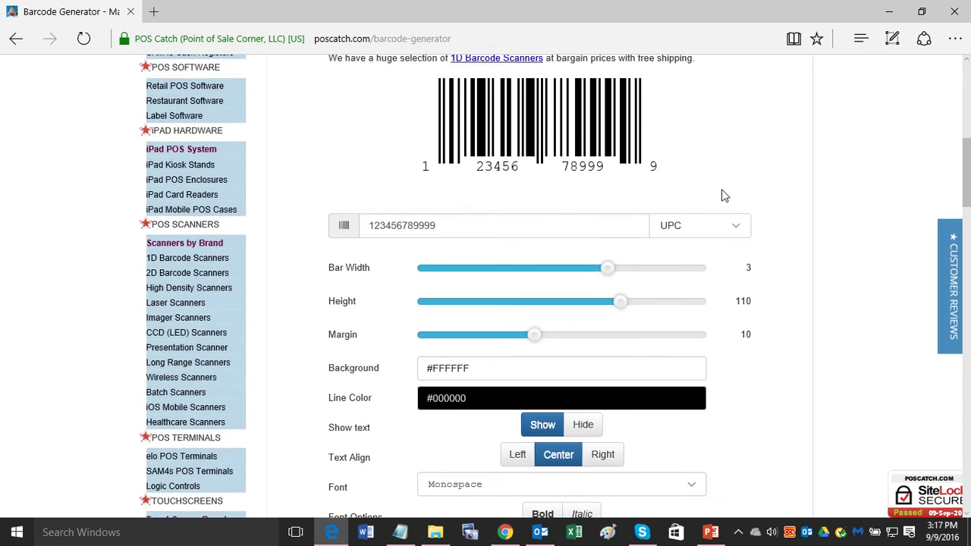
{"action": "scroll", "coordinate": [725, 196], "scroll_direction": "up", "scroll_amount": 3}
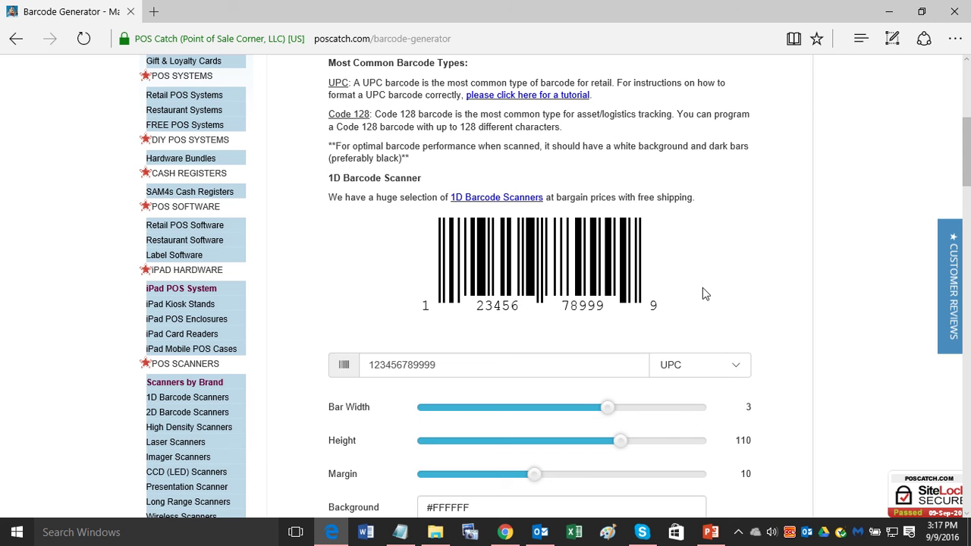
Close the barcode type list with UPC kept, then dismiss the barcode's 'Save picture as' menu.
{"action": "left_click", "coordinate": [736, 367]}
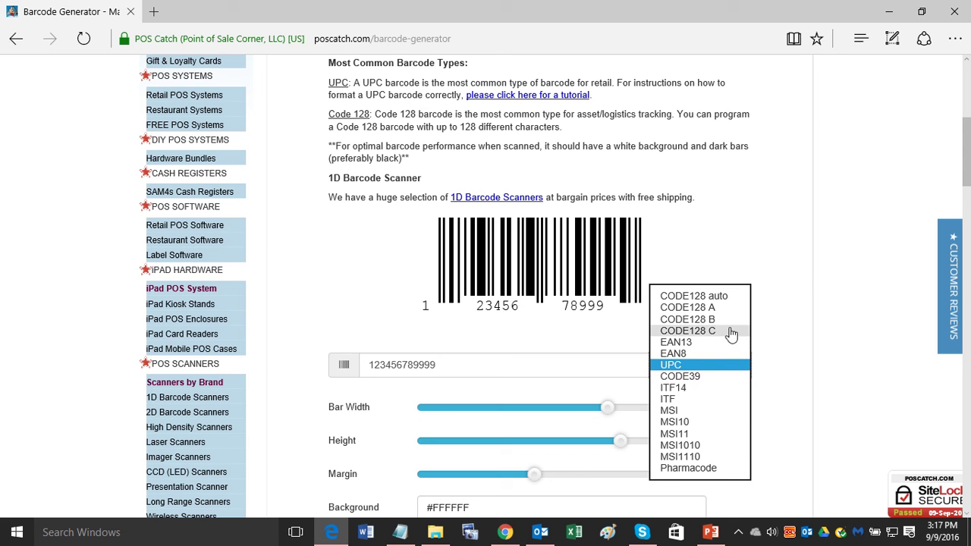
{"action": "left_click", "coordinate": [817, 284]}
{"action": "right_click", "coordinate": [549, 250]}
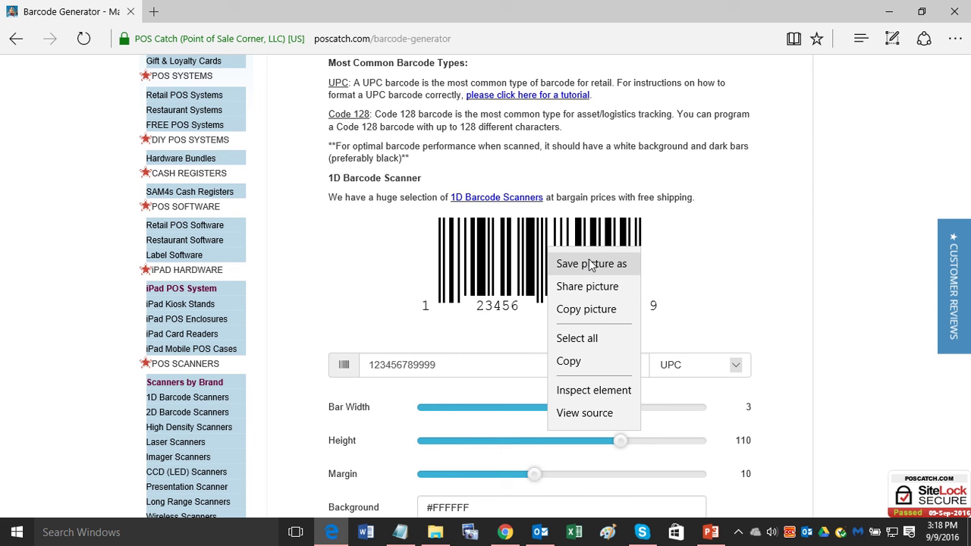
{"action": "left_click", "coordinate": [694, 224]}
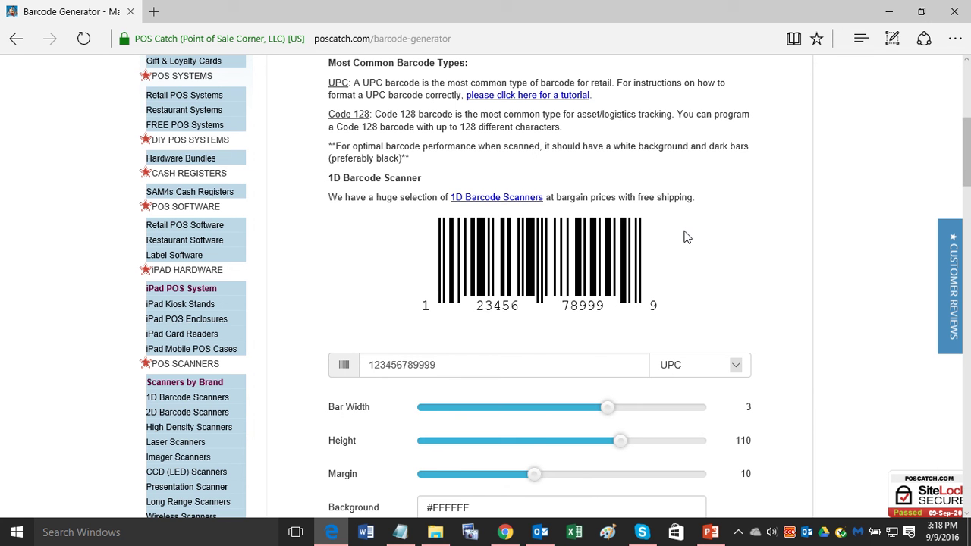
Open the UPC Code Generator tutorial and read through its barcode anatomy and number system guidance.
{"action": "scroll", "coordinate": [689, 231], "scroll_direction": "up", "scroll_amount": 2}
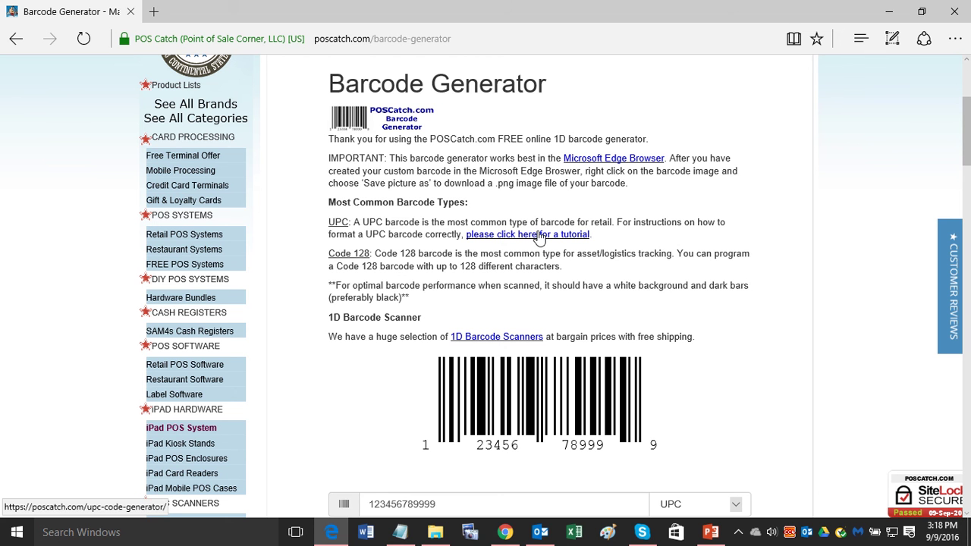
{"action": "left_click", "coordinate": [573, 238]}
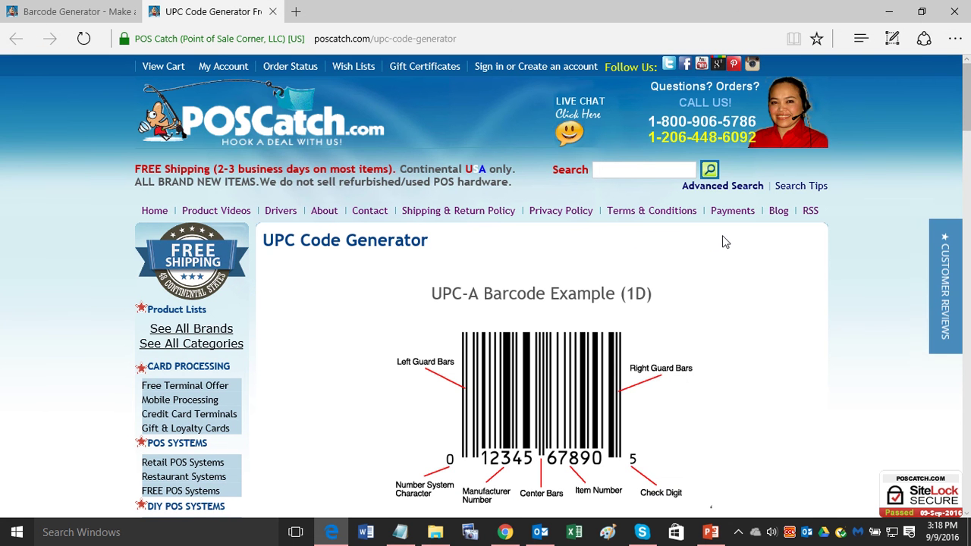
{"action": "scroll", "coordinate": [721, 241], "scroll_direction": "down", "scroll_amount": 3}
{"action": "scroll", "coordinate": [717, 238], "scroll_direction": "down", "scroll_amount": 1}
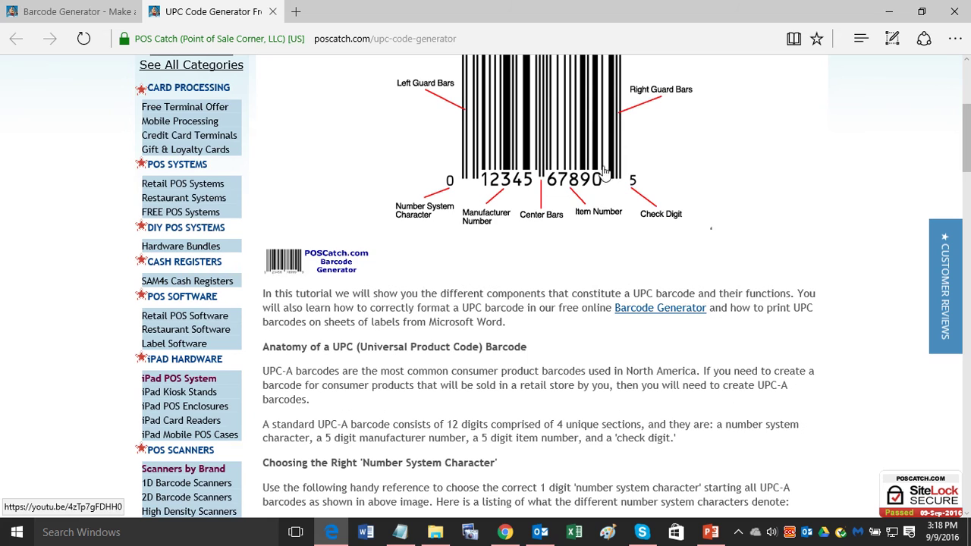
{"action": "scroll", "coordinate": [656, 182], "scroll_direction": "down", "scroll_amount": 1}
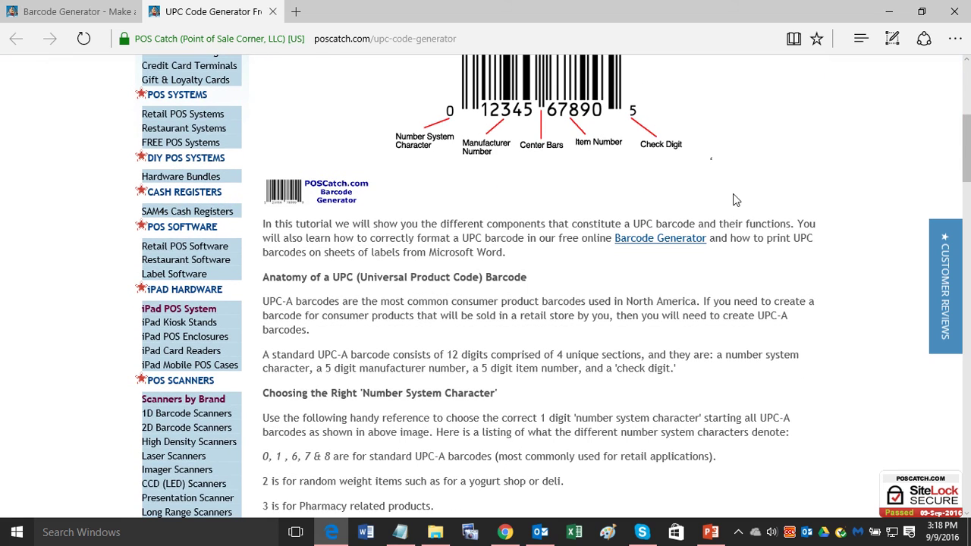
{"action": "scroll", "coordinate": [699, 198], "scroll_direction": "down", "scroll_amount": 3}
{"action": "scroll", "coordinate": [713, 201], "scroll_direction": "down", "scroll_amount": 3}
{"action": "scroll", "coordinate": [722, 210], "scroll_direction": "down", "scroll_amount": 5}
{"action": "scroll", "coordinate": [722, 211], "scroll_direction": "down", "scroll_amount": 4}
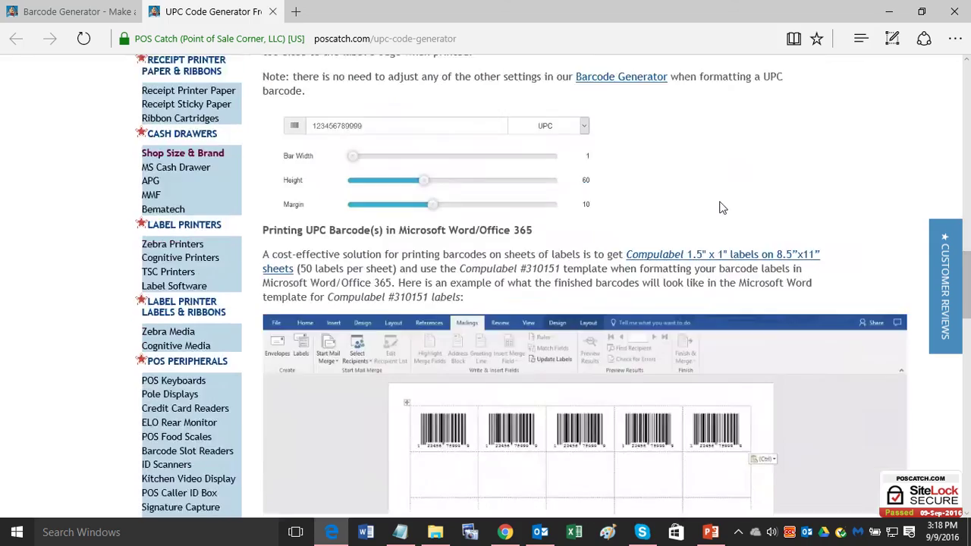
{"action": "scroll", "coordinate": [721, 207], "scroll_direction": "down", "scroll_amount": 2}
{"action": "scroll", "coordinate": [721, 204], "scroll_direction": "down", "scroll_amount": 2}
{"action": "scroll", "coordinate": [721, 204], "scroll_direction": "down", "scroll_amount": 2}
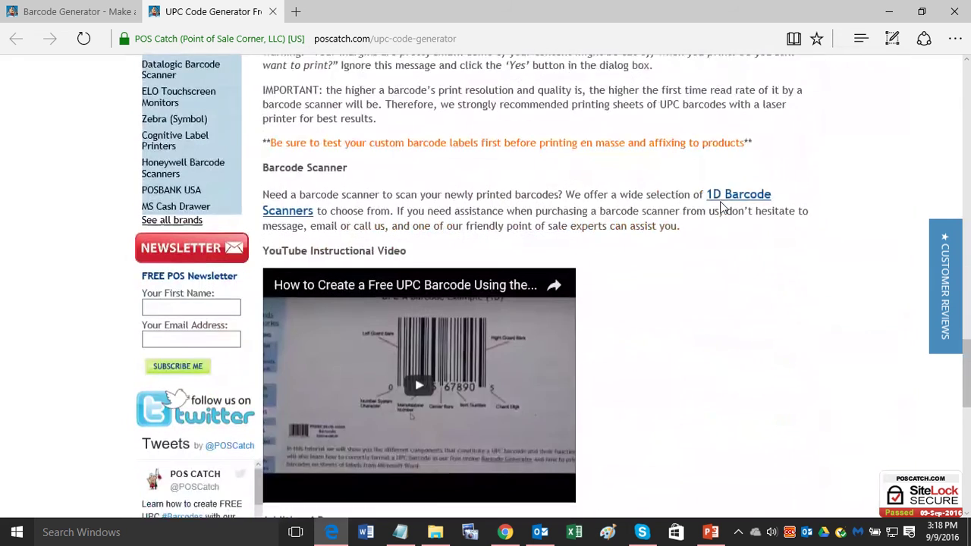
{"action": "scroll", "coordinate": [719, 208], "scroll_direction": "down", "scroll_amount": 2}
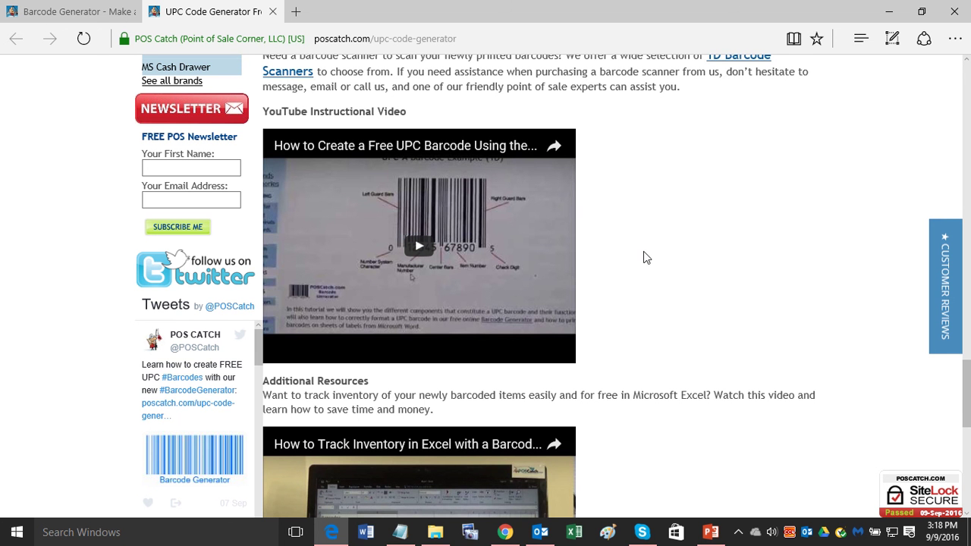
{"action": "scroll", "coordinate": [671, 231], "scroll_direction": "up", "scroll_amount": 3}
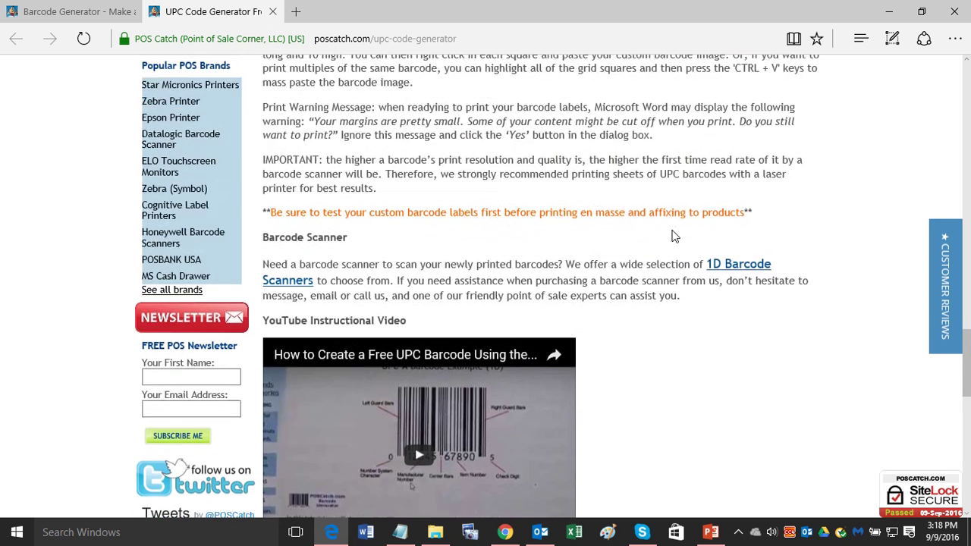
{"action": "scroll", "coordinate": [671, 236], "scroll_direction": "up", "scroll_amount": 5}
{"action": "scroll", "coordinate": [654, 249], "scroll_direction": "up", "scroll_amount": 5}
{"action": "scroll", "coordinate": [654, 249], "scroll_direction": "up", "scroll_amount": 5}
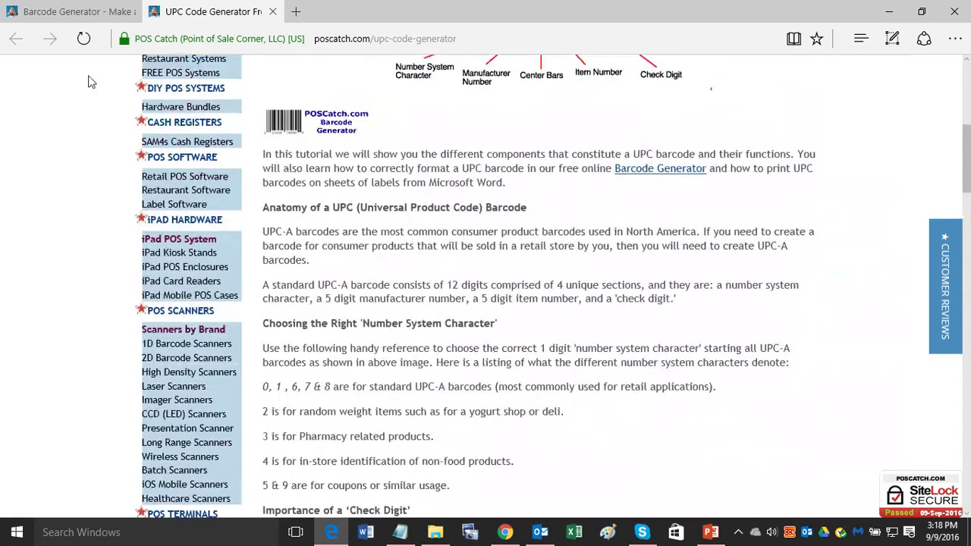
Return to the Barcode Generator tab and scroll through its options back to the top.
{"action": "left_click", "coordinate": [67, 12]}
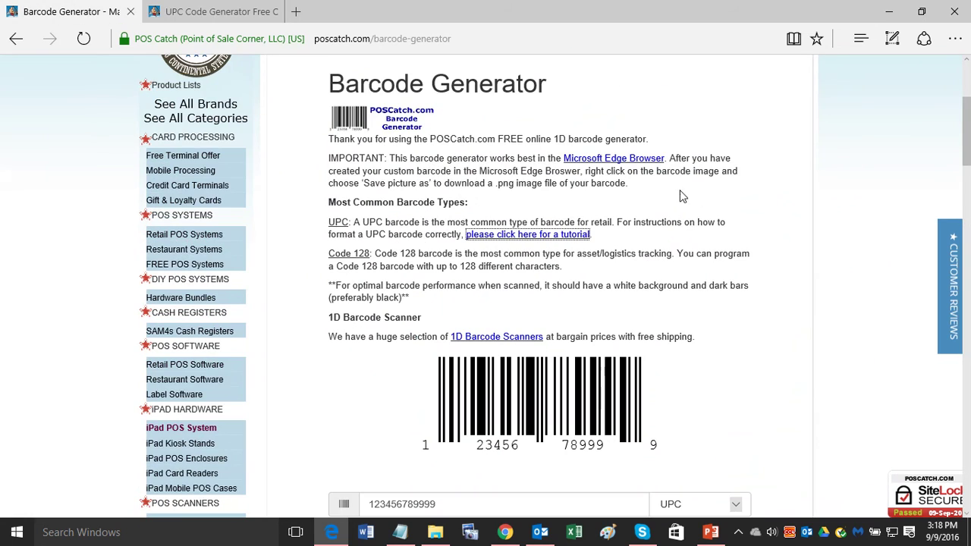
{"action": "scroll", "coordinate": [721, 198], "scroll_direction": "down", "scroll_amount": 1}
{"action": "scroll", "coordinate": [717, 210], "scroll_direction": "down", "scroll_amount": 1}
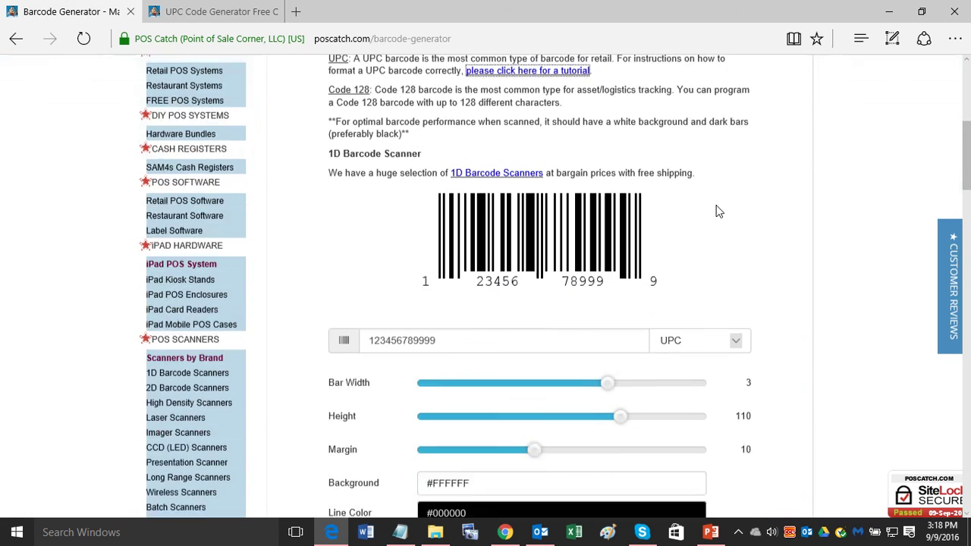
{"action": "scroll", "coordinate": [719, 212], "scroll_direction": "down", "scroll_amount": 1}
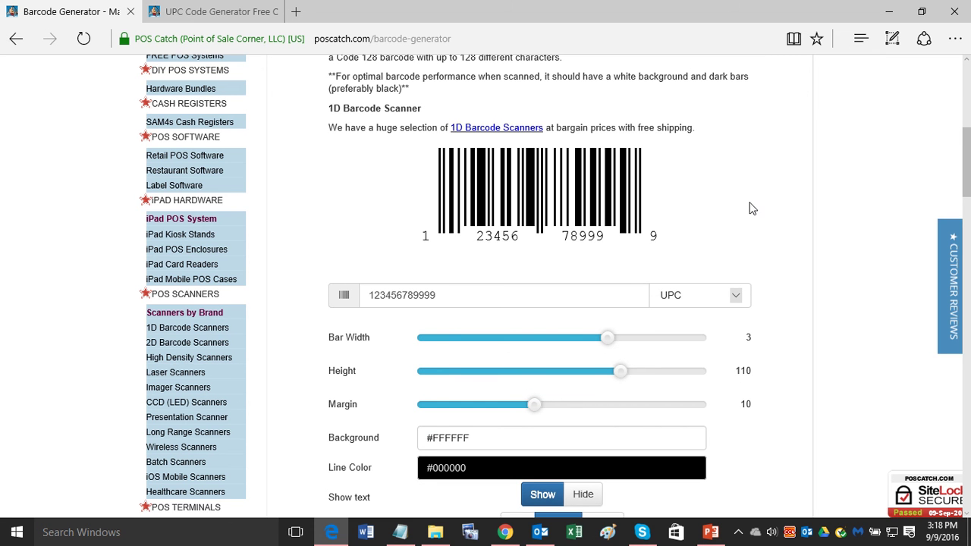
{"action": "scroll", "coordinate": [751, 208], "scroll_direction": "down", "scroll_amount": 1}
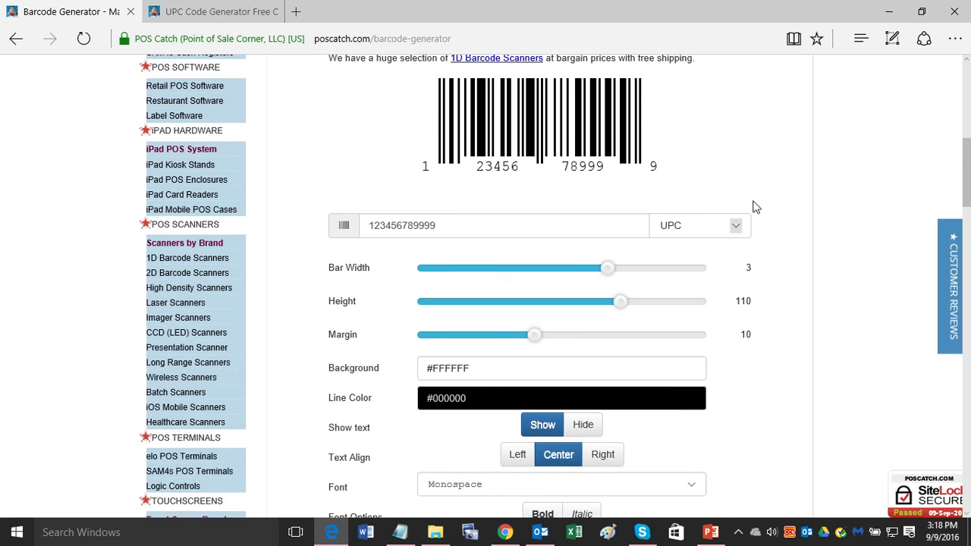
{"action": "scroll", "coordinate": [754, 208], "scroll_direction": "down", "scroll_amount": 2}
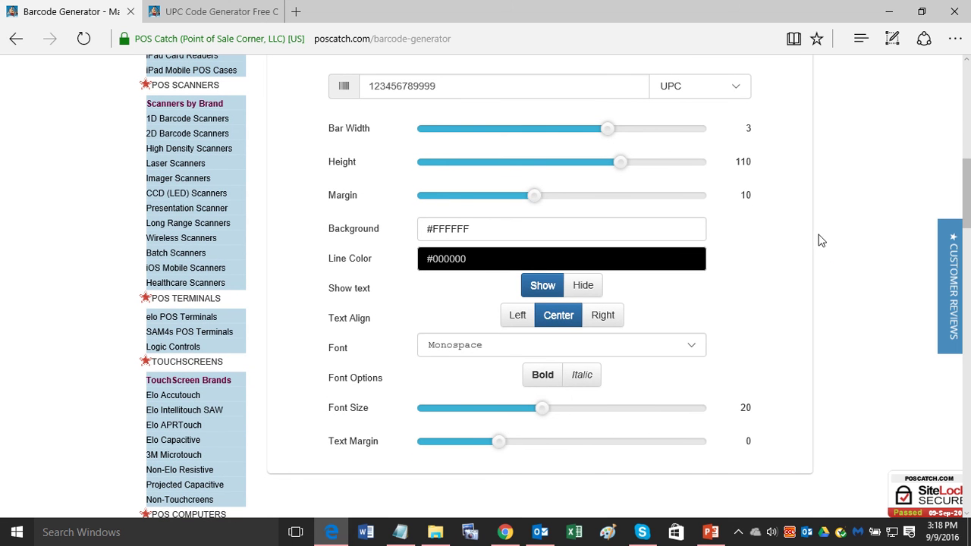
{"action": "scroll", "coordinate": [819, 240], "scroll_direction": "up", "scroll_amount": 3}
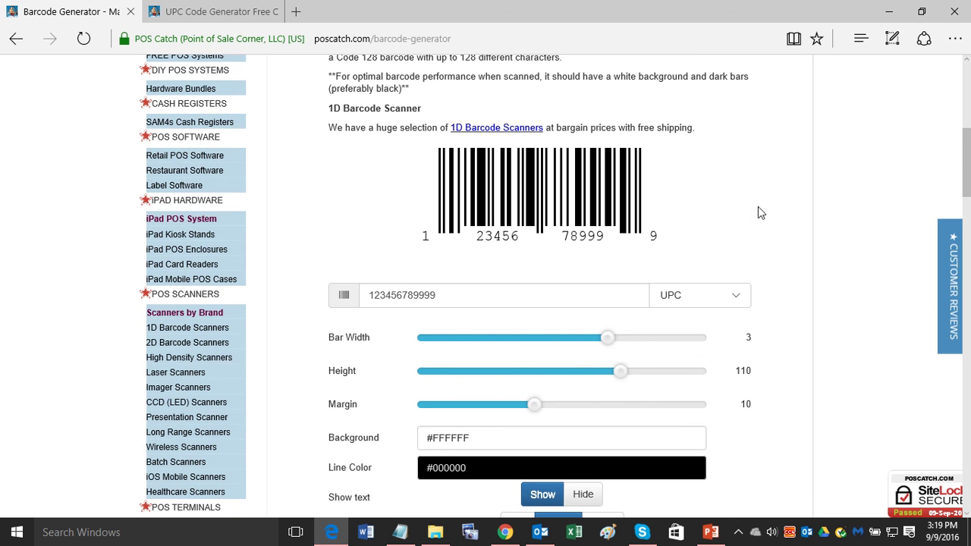
{"action": "scroll", "coordinate": [759, 206], "scroll_direction": "up", "scroll_amount": 1}
{"action": "scroll", "coordinate": [758, 206], "scroll_direction": "up", "scroll_amount": 2}
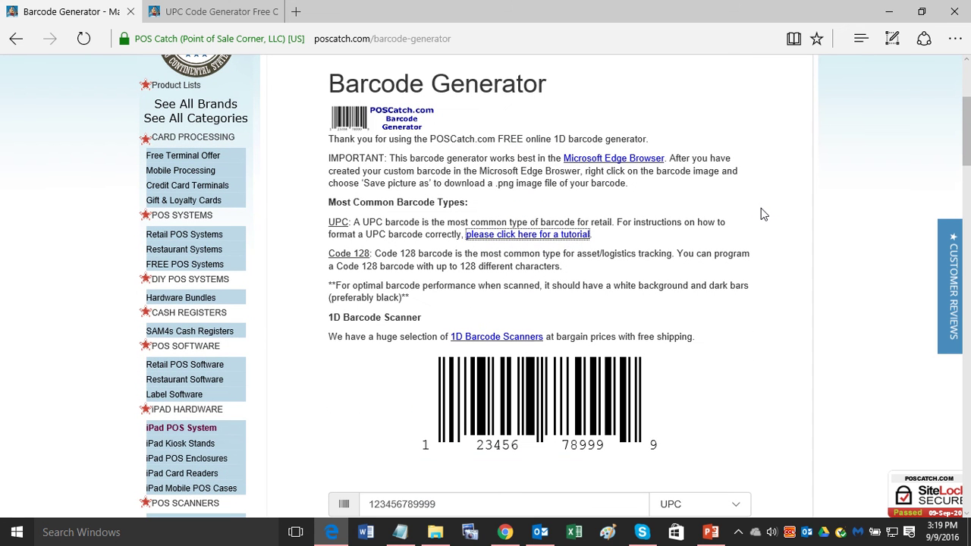